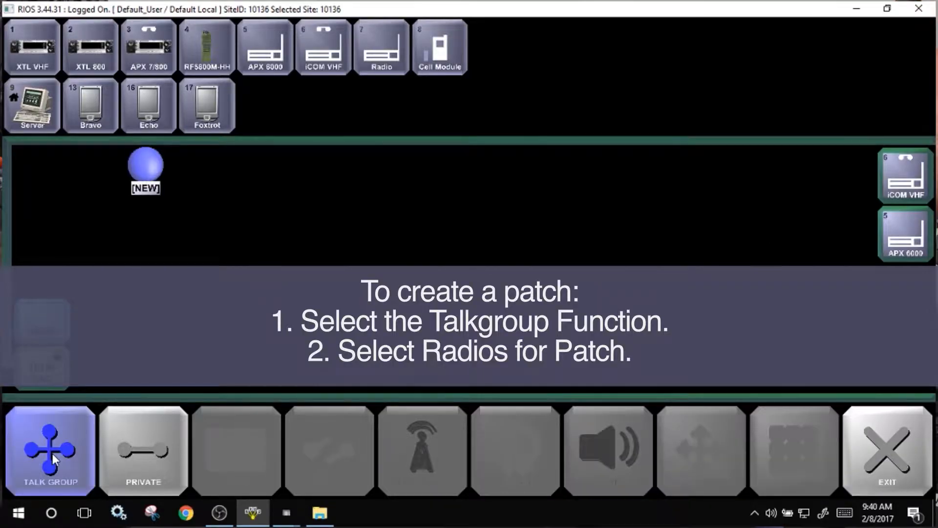
# Add the APX 6000 to the ICOM VHF talk group, then move the patch to the right side of the panel
pyautogui.click(257, 53)
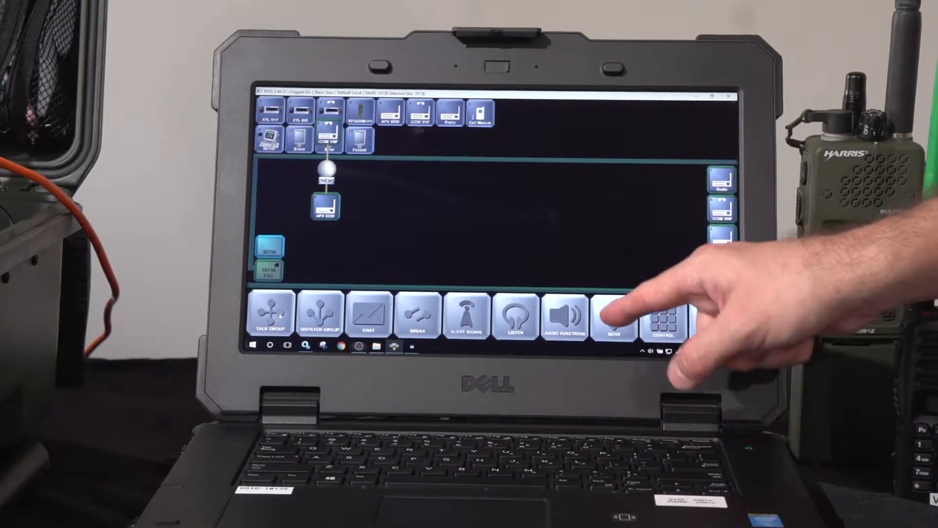
pyautogui.click(615, 317)
pyautogui.moveTo(326, 176); pyautogui.dragTo(562, 220)
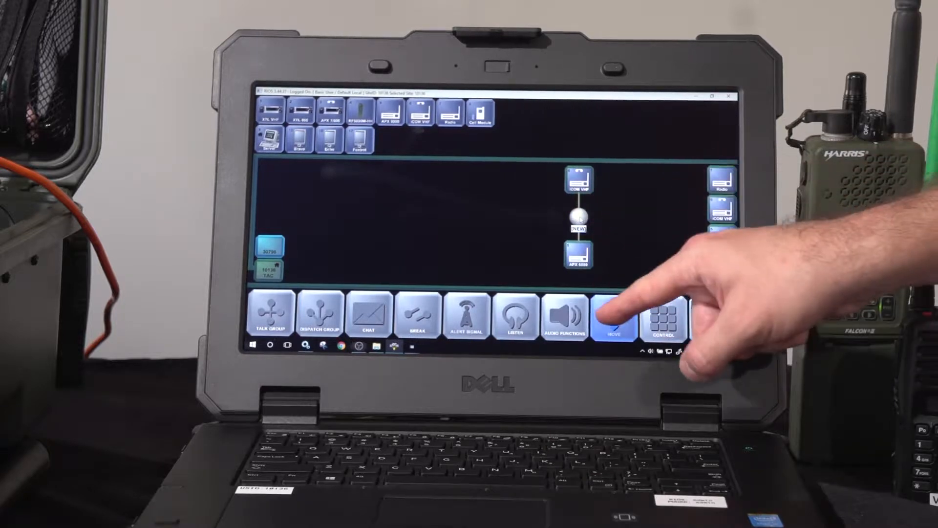
pyautogui.click(614, 317)
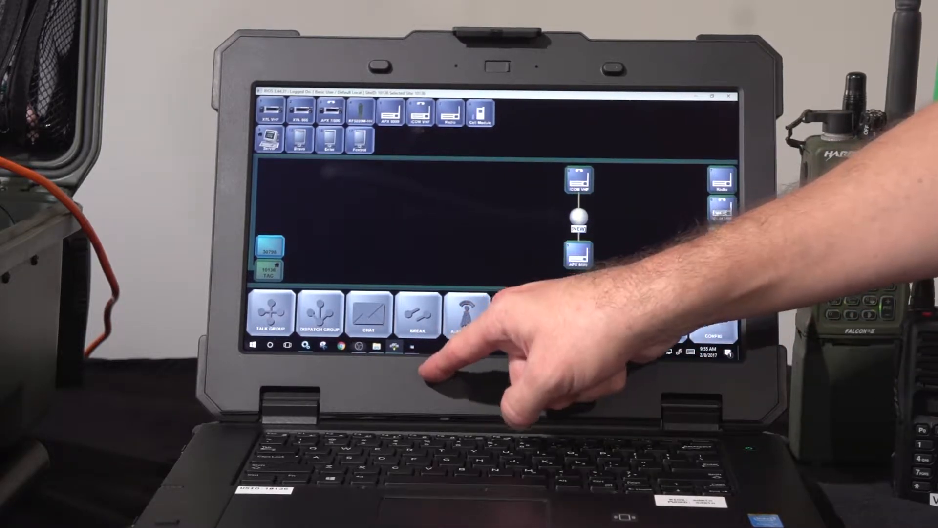
# Create a second talk group patching the APX 7/800 with the XTL 800 and XTL VHF radios
pyautogui.click(271, 317)
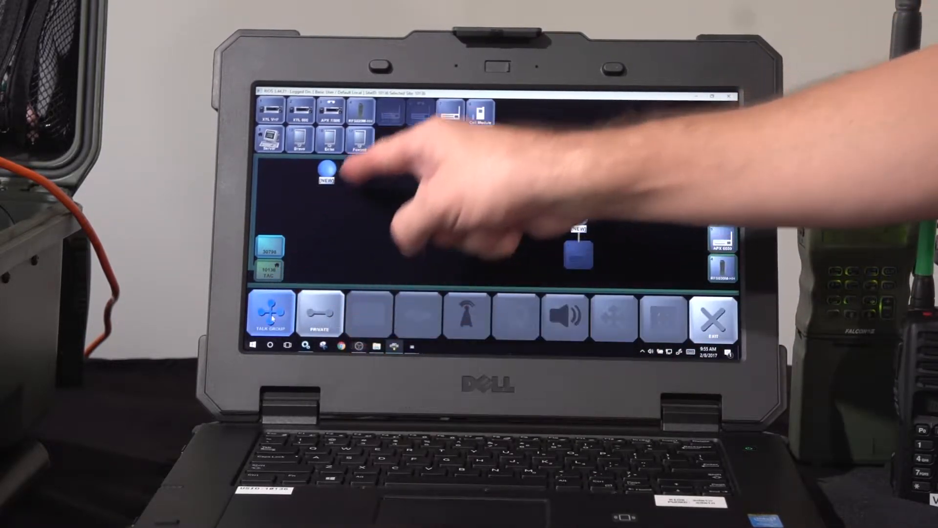
pyautogui.click(330, 114)
pyautogui.click(271, 113)
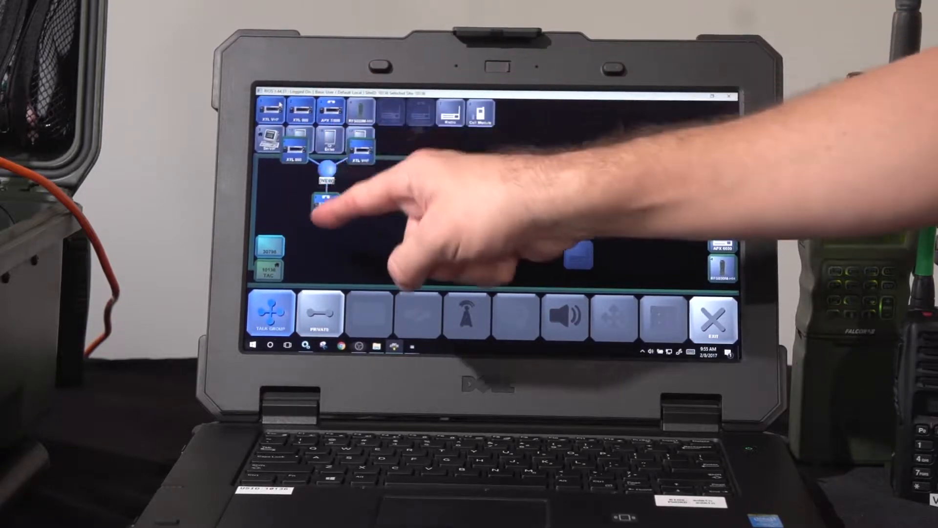
pyautogui.click(274, 316)
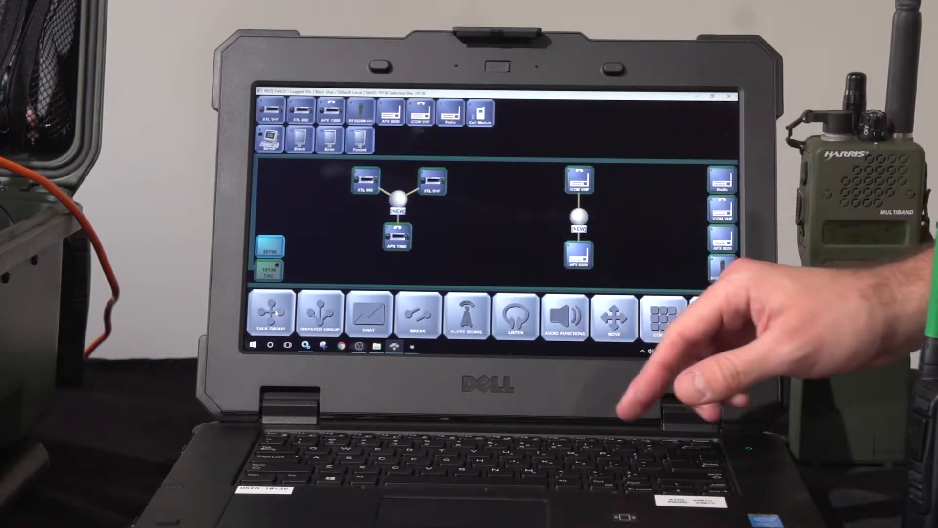
# Extend the right-hand ICOM VHF–APX 6000 patch with the RF5800M-HH radio
pyautogui.click(273, 315)
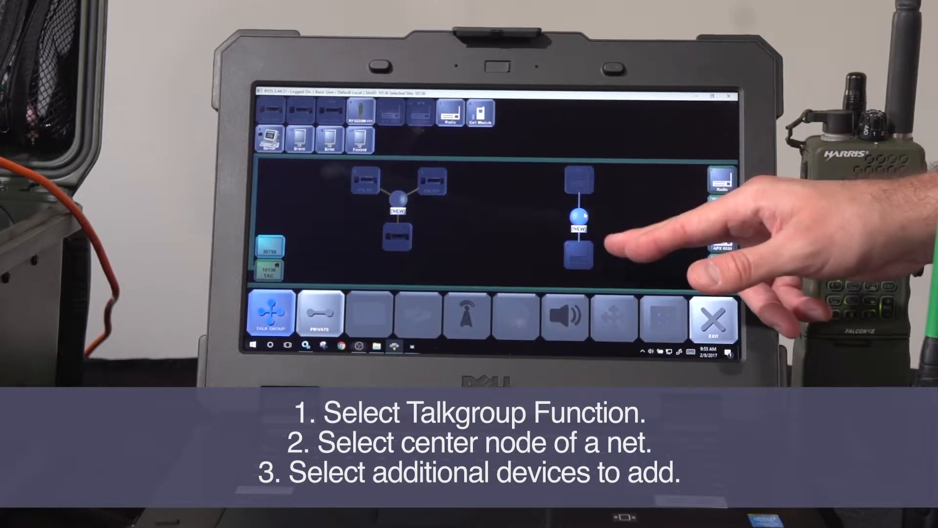
pyautogui.click(579, 216)
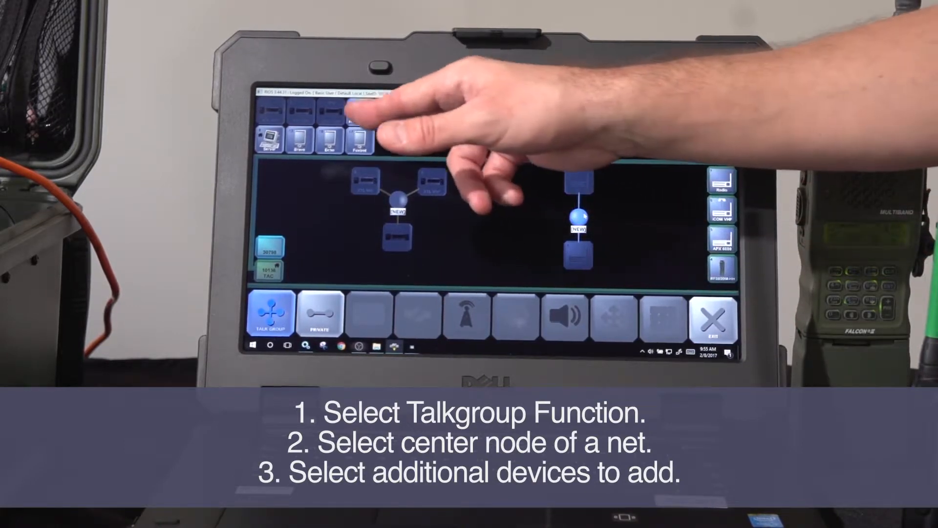
pyautogui.click(361, 112)
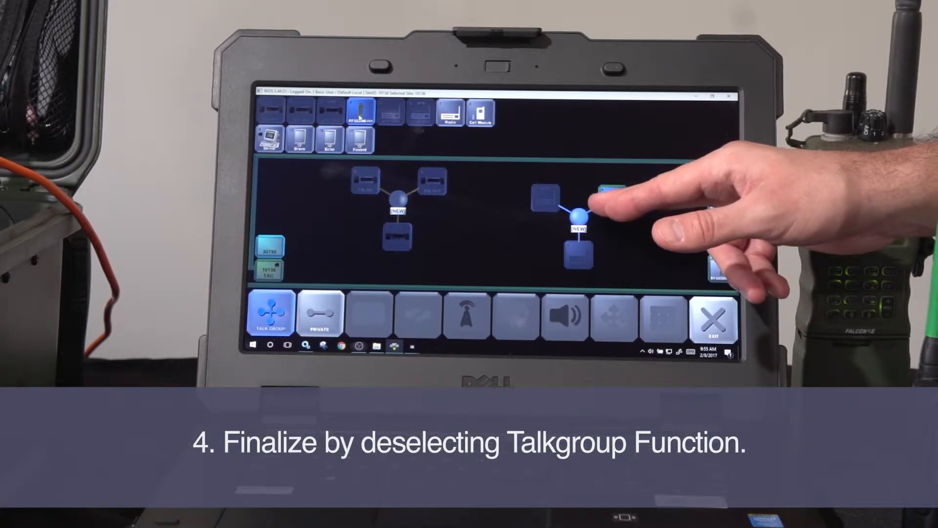
pyautogui.click(273, 314)
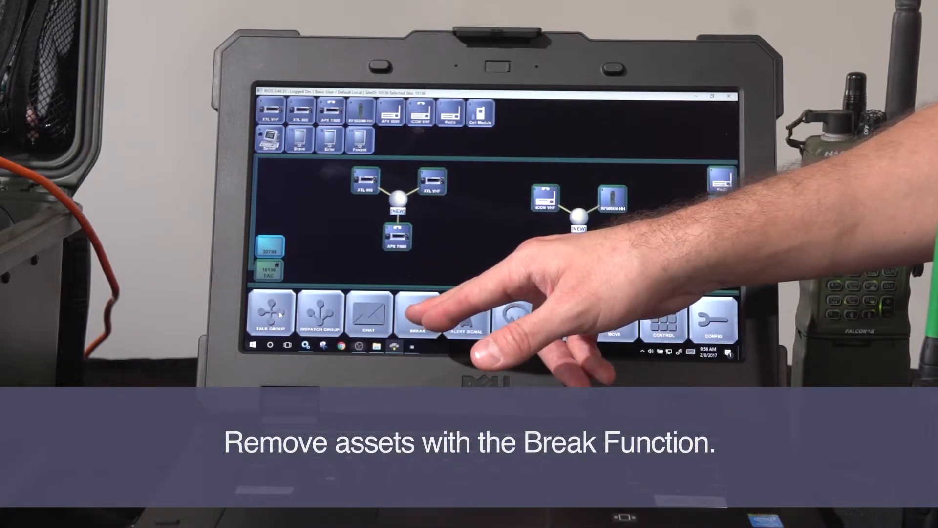
# Break the APX 7/800 out of the left patch and the RF5800M-HH out of the right patch
pyautogui.click(419, 316)
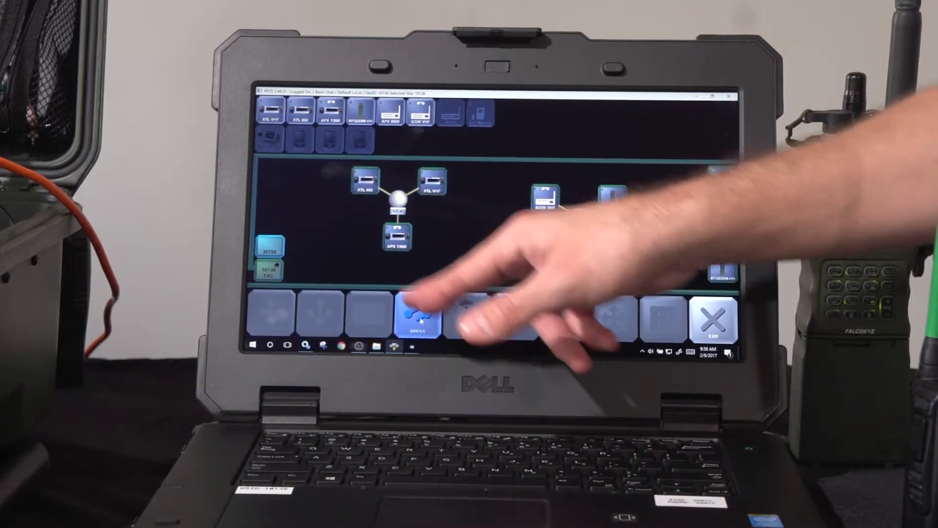
pyautogui.click(579, 215)
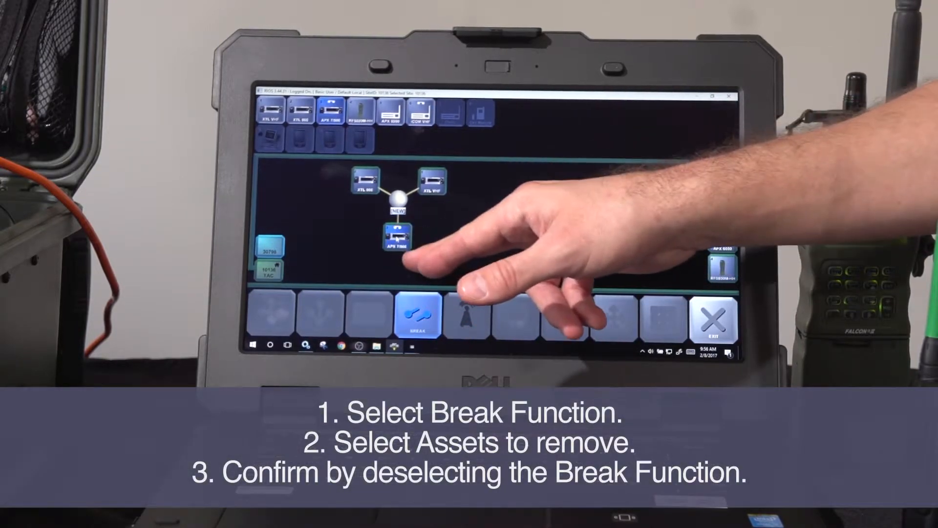
pyautogui.click(418, 316)
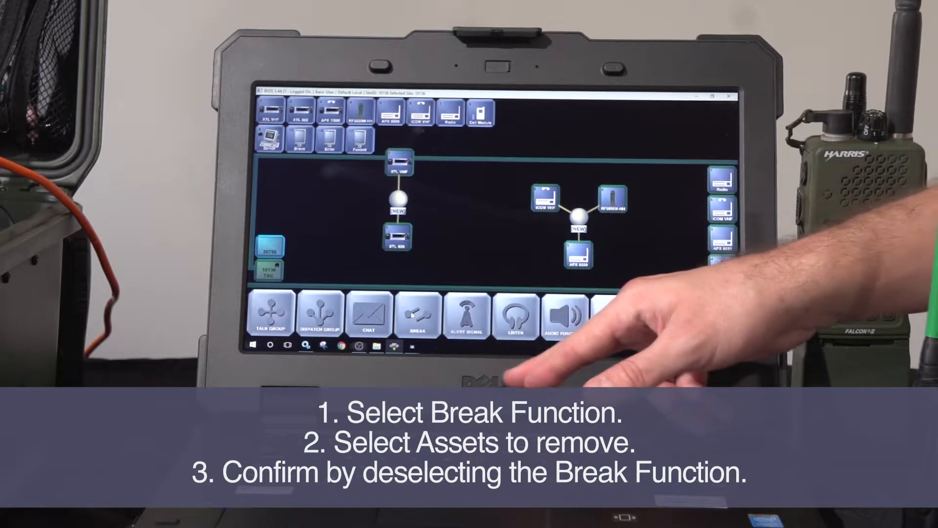
pyautogui.click(418, 316)
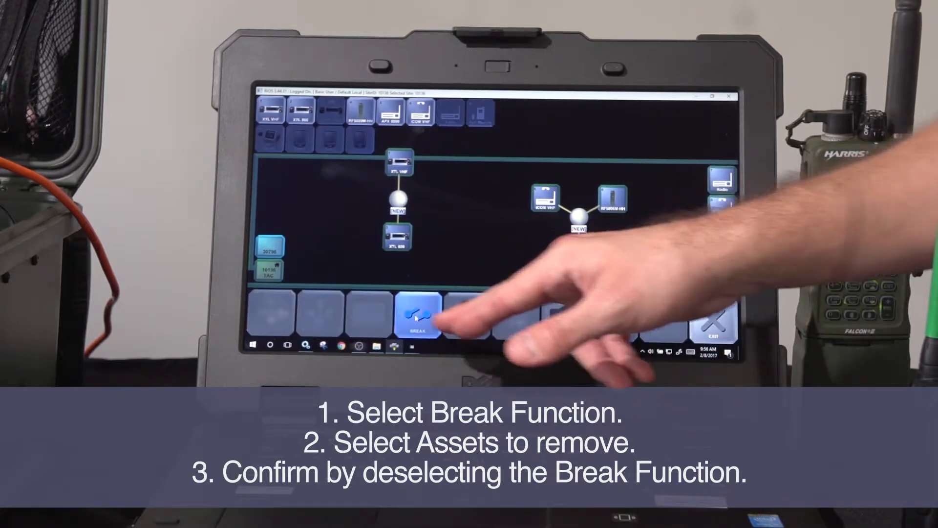
pyautogui.click(419, 315)
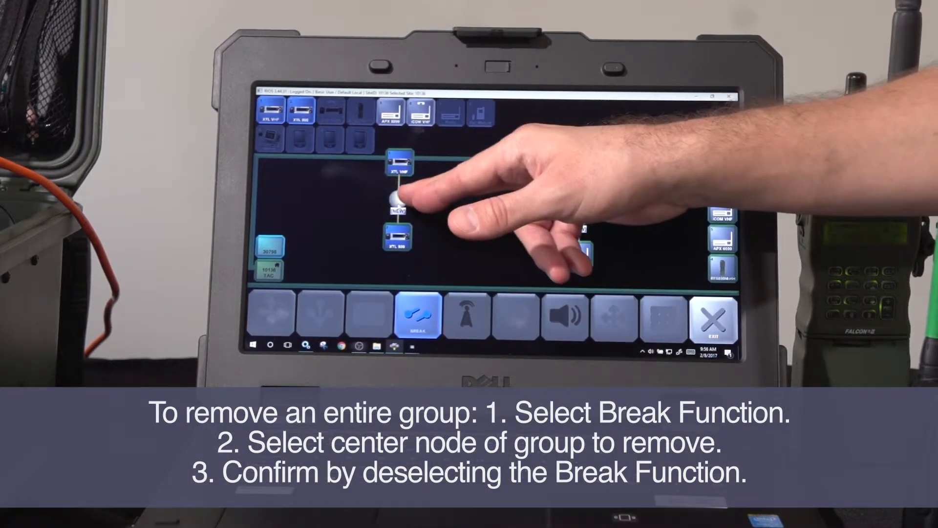
# Break apart the whole XTL VHF–XTL 800 patch via its center node
pyautogui.click(398, 198)
pyautogui.click(419, 315)
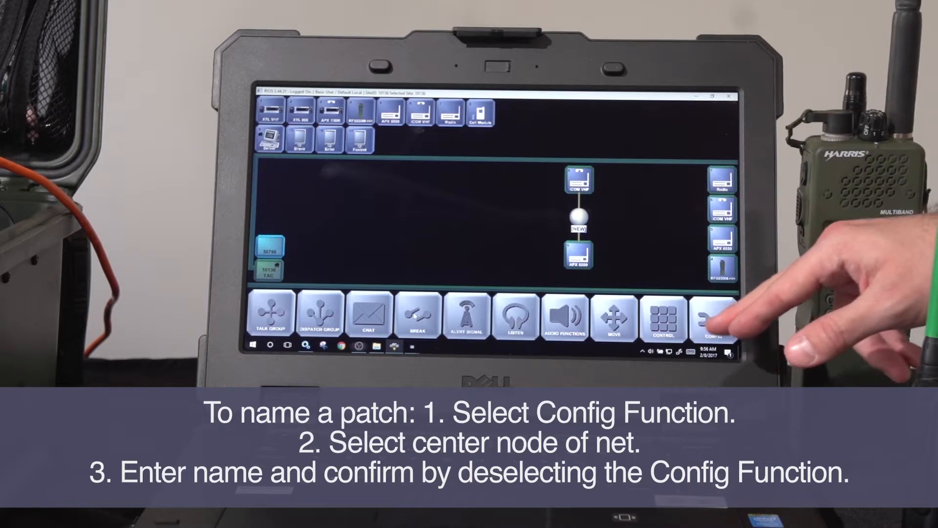
# Rename the remaining patch's center node to 123 in the configuration functions
pyautogui.click(715, 318)
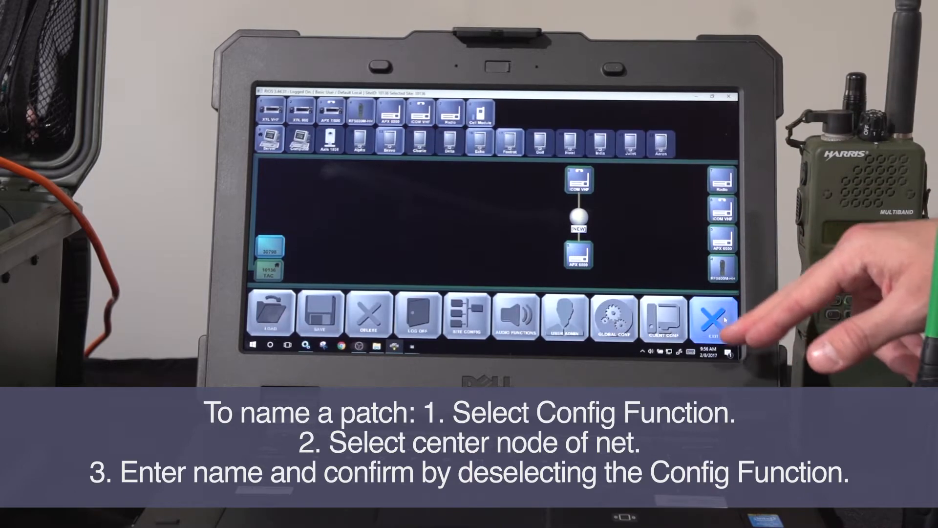
pyautogui.click(579, 228)
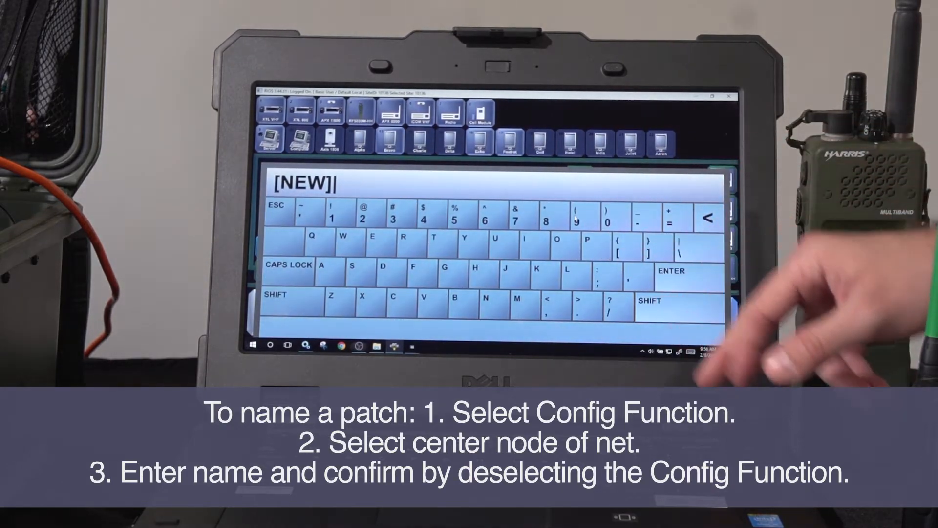
pyautogui.click(707, 217)
pyautogui.click(332, 214)
pyautogui.click(363, 214)
pyautogui.click(393, 214)
pyautogui.click(672, 272)
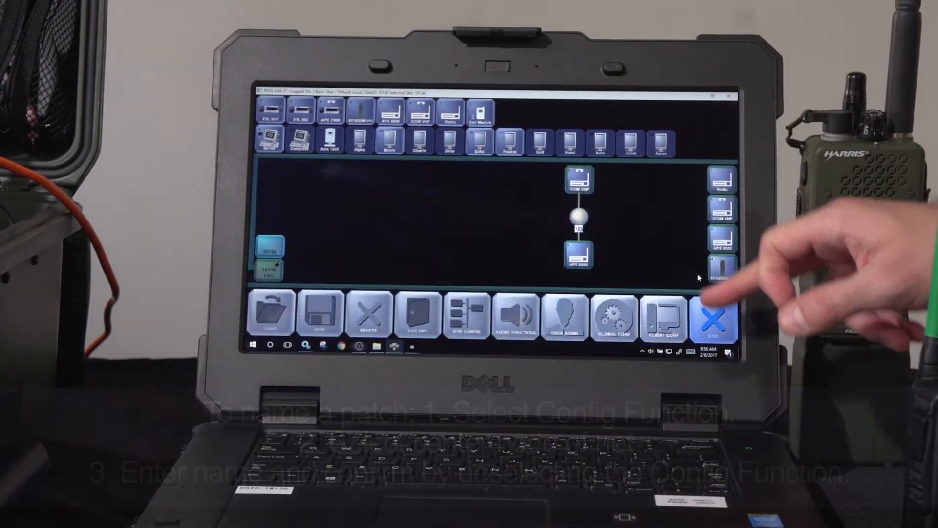
pyautogui.click(721, 319)
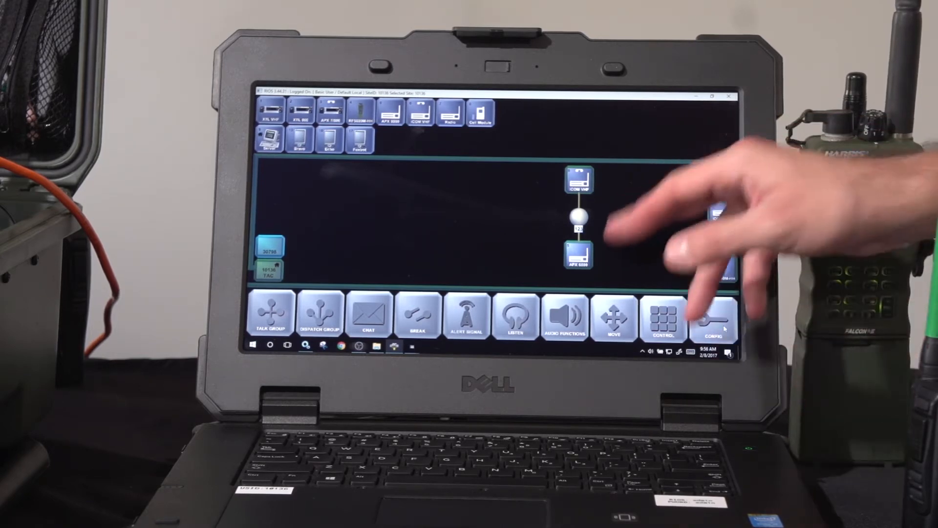
# Break apart the renamed ICOM VHF–APX 6000 patch, leaving the network panel empty
pyautogui.click(418, 317)
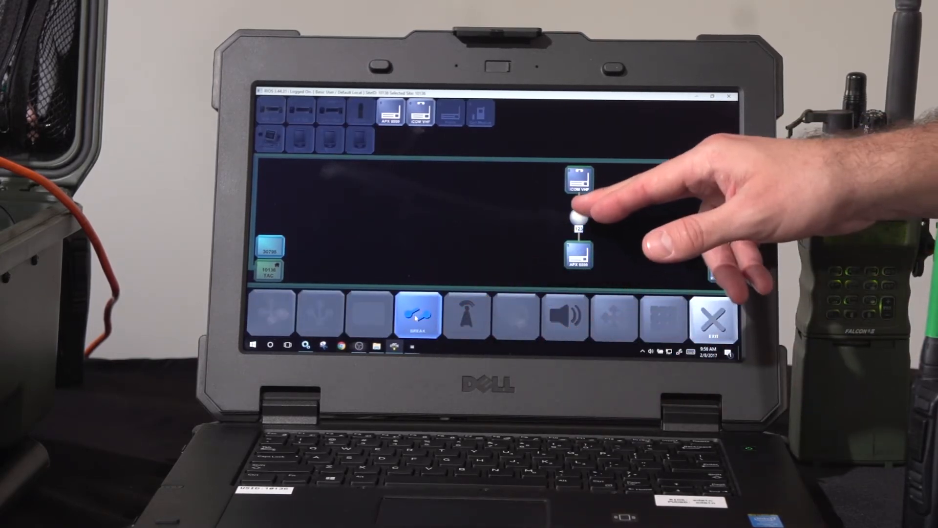
pyautogui.click(418, 316)
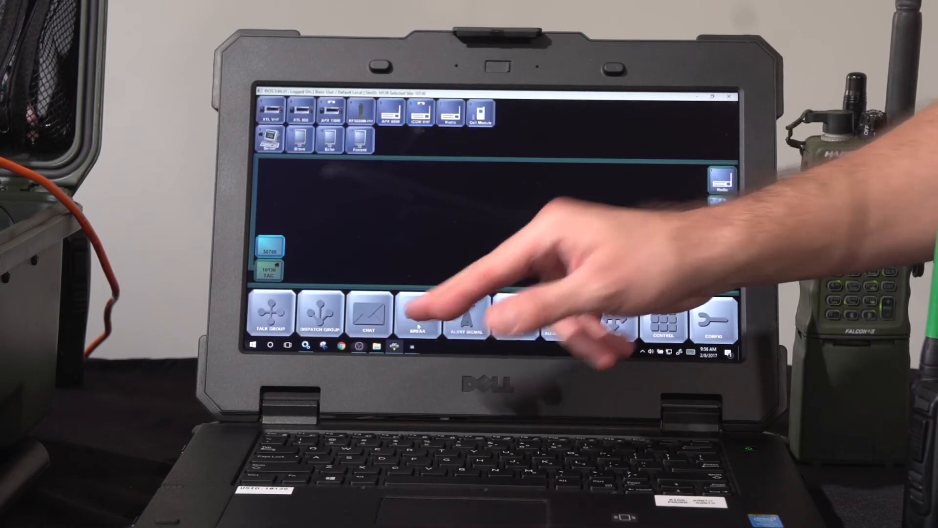